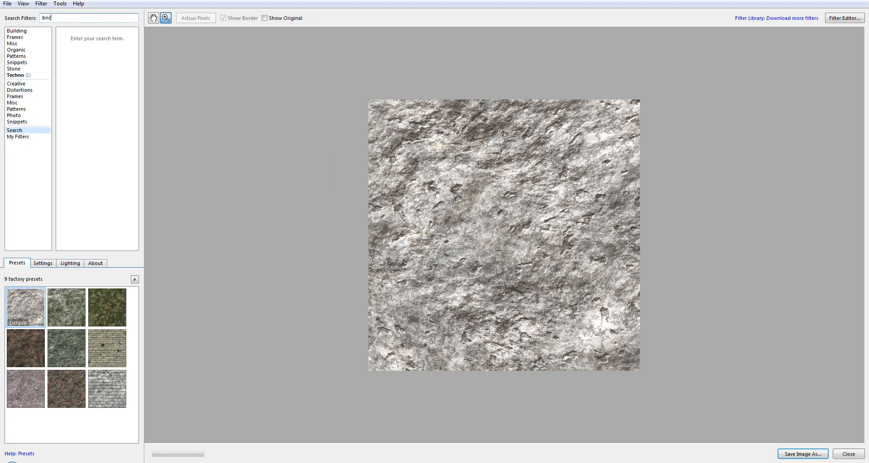
Search the filters for "brick" and preview the Chipped Bricks, Brick, Rough Brick and Castle Bricks filters
key(Return)
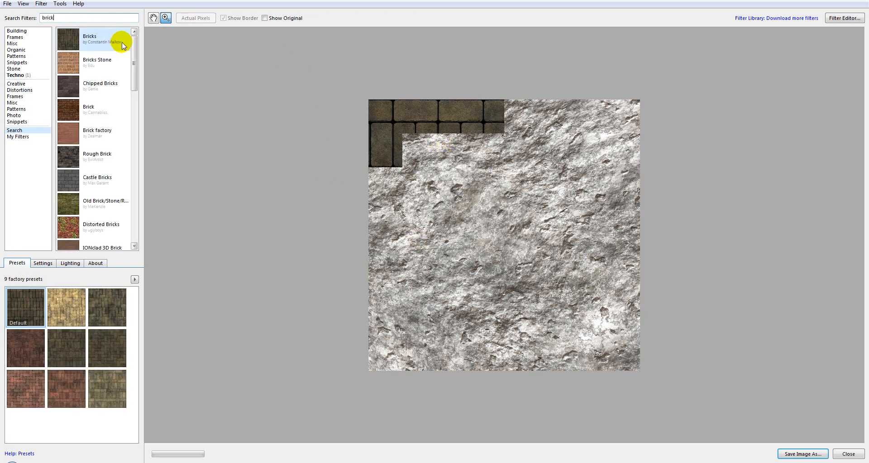
drag(136, 38, 132, 17)
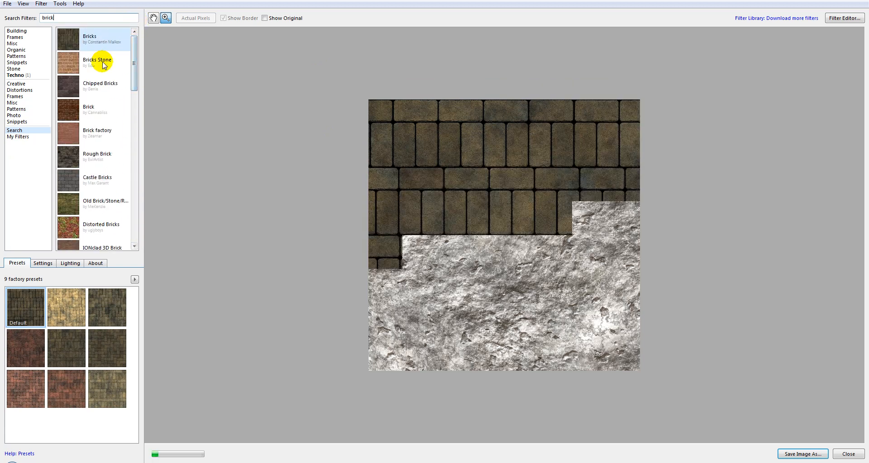
click(96, 91)
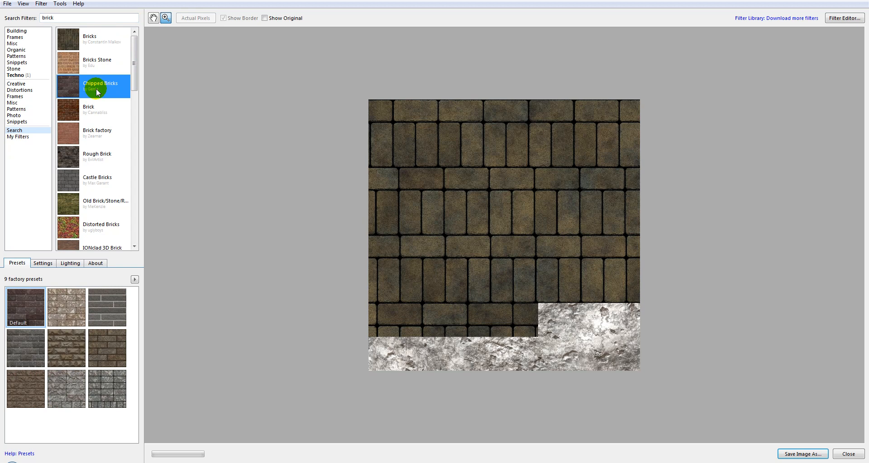
click(93, 114)
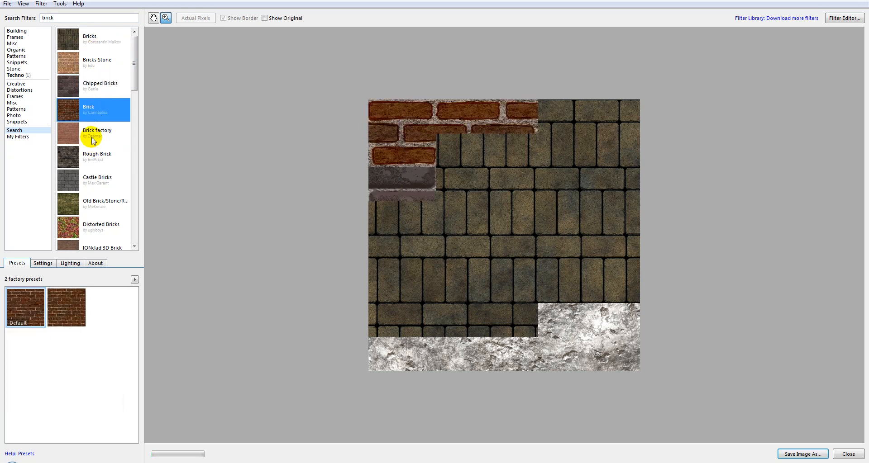
click(93, 153)
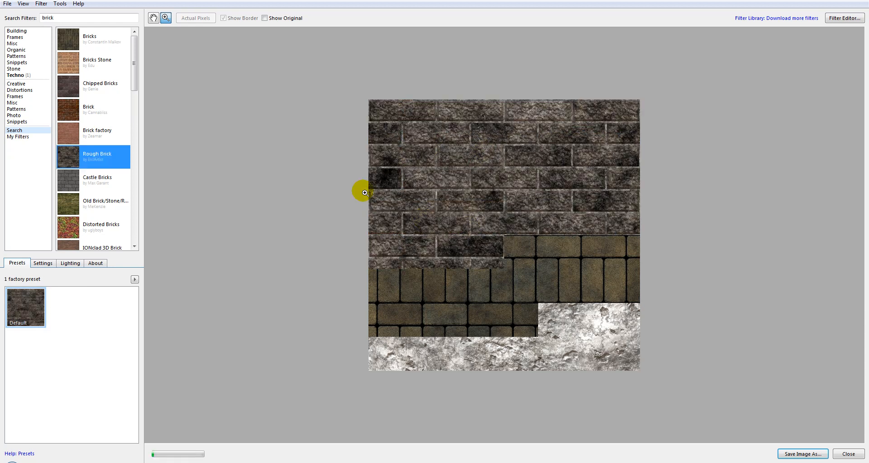
click(96, 178)
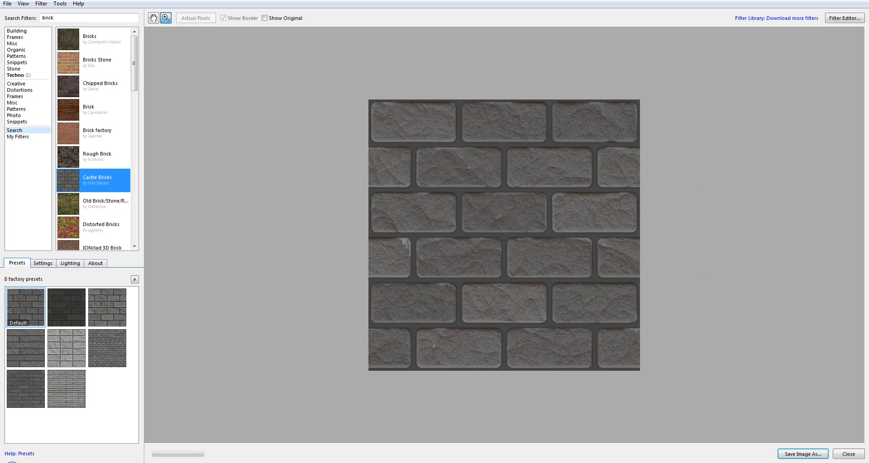
mouse_move(135, 40)
mouse_down()
mouse_move(143, 190)
mouse_move(138, 44)
mouse_up()
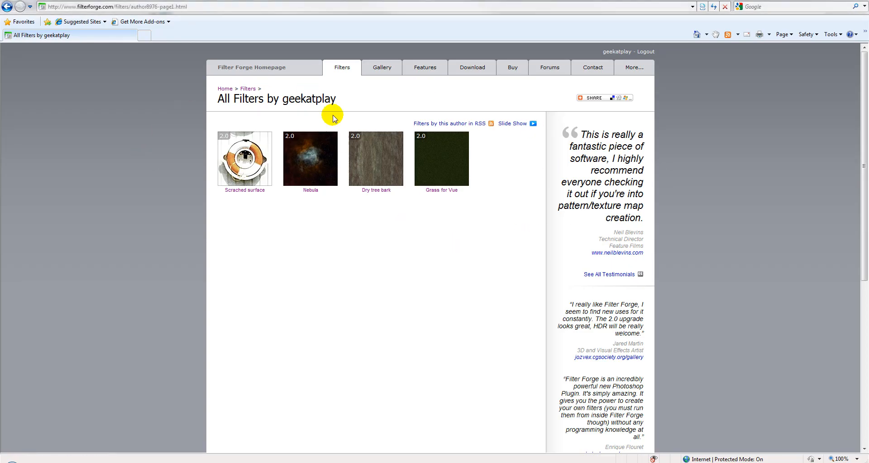
Search the online Filter Library on the Filter Forge website for "brick"
click(343, 68)
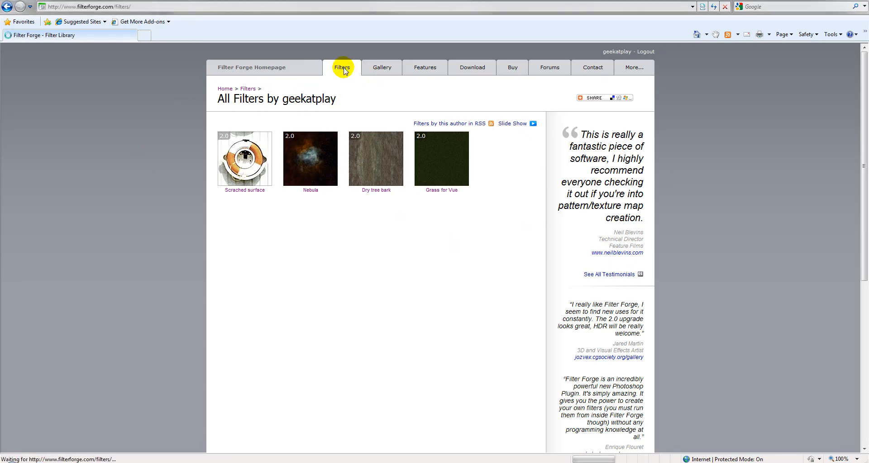
click(452, 98)
text(bric)
click(532, 99)
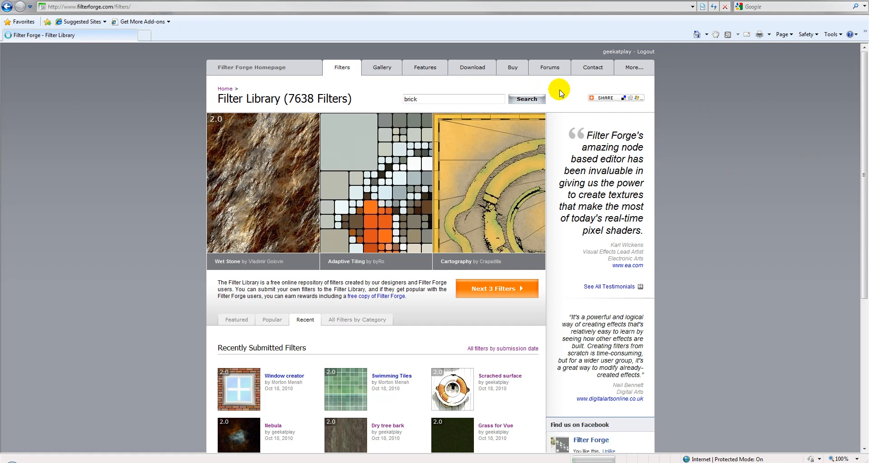
click(525, 98)
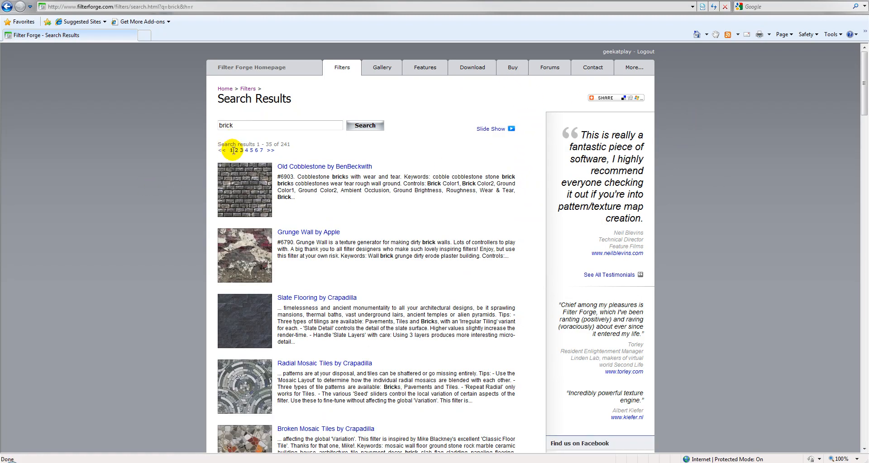
Browse the brick search results and open the Radial Mosaic Tiles filter page
click(270, 151)
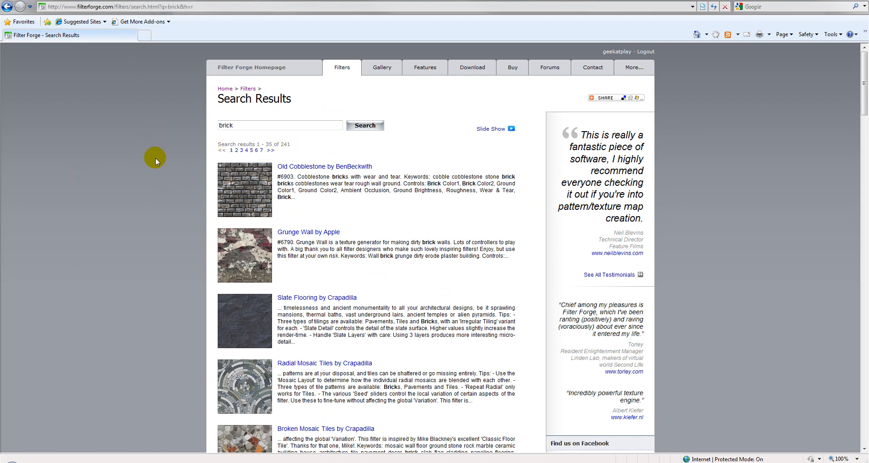
scroll(154, 172, down, 3)
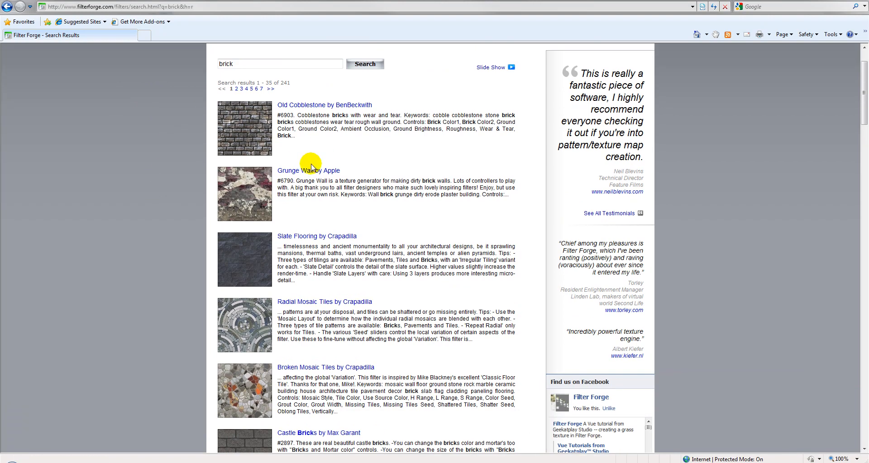
scroll(164, 180, down, 5)
scroll(164, 180, down, 5)
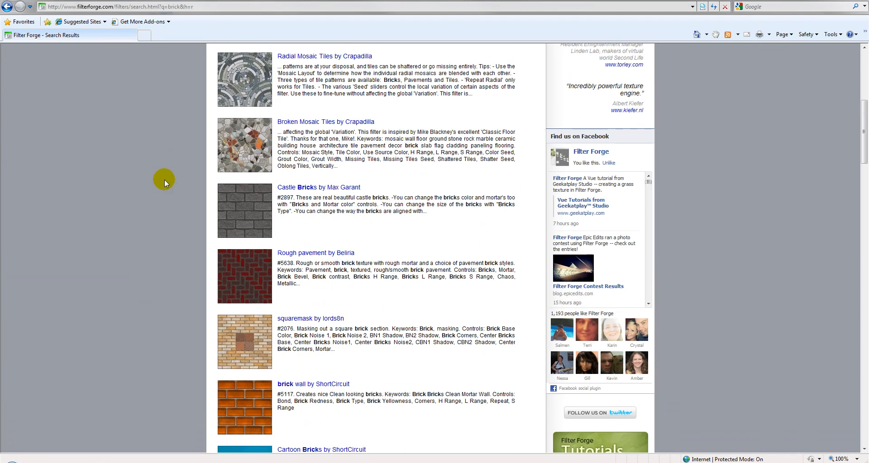
scroll(165, 180, down, 5)
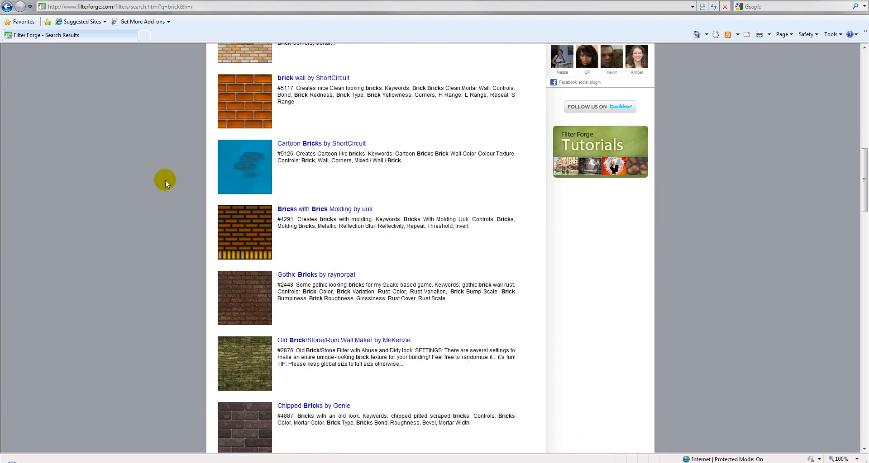
scroll(165, 180, up, 14)
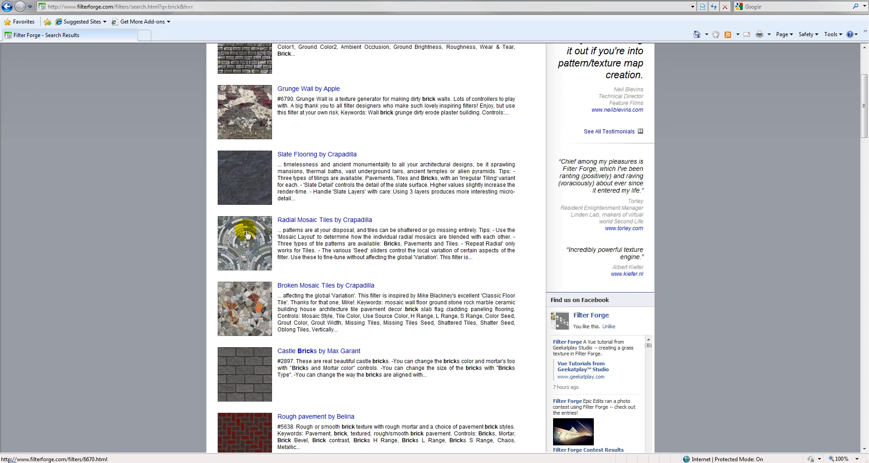
click(304, 221)
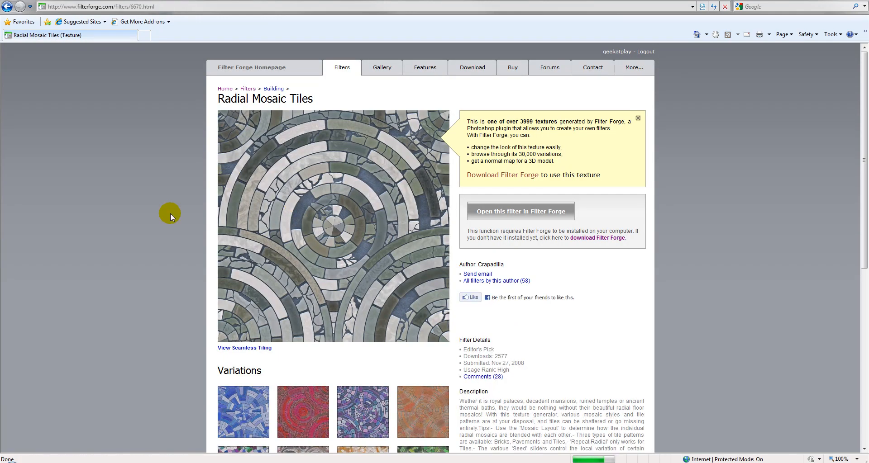
Review the Radial Mosaic Tiles page and open the filter in Filter Forge
scroll(170, 214, down, 4)
scroll(170, 214, up, 3)
scroll(170, 214, down, 4)
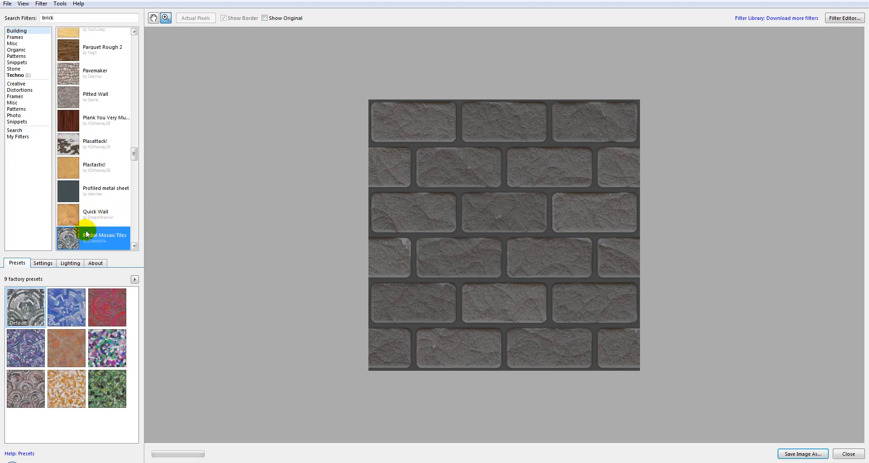
Apply the Default preset of Radial Mosaic Tiles and add it as a user preset
click(22, 311)
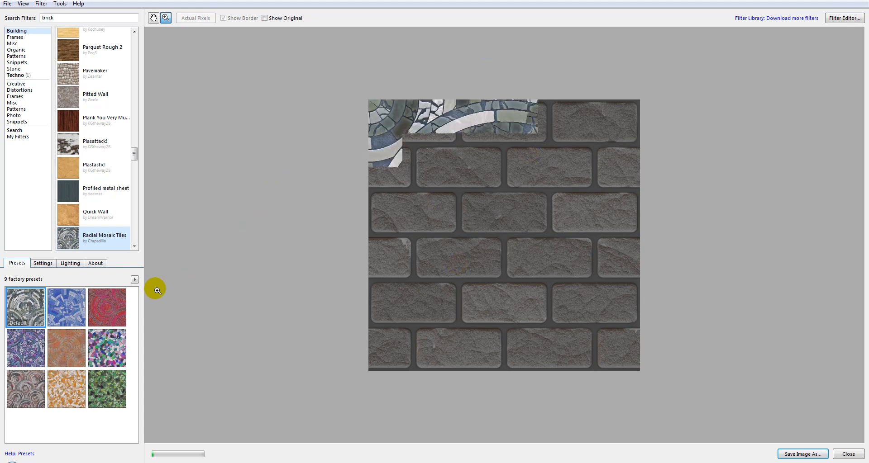
click(134, 280)
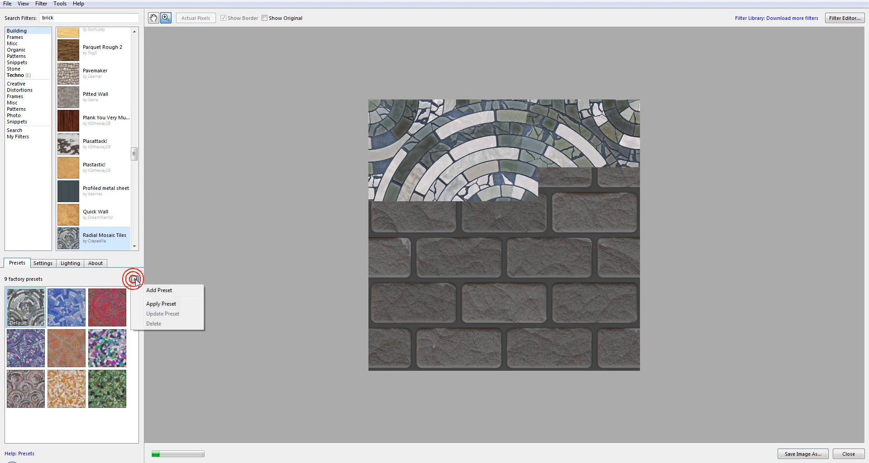
click(167, 290)
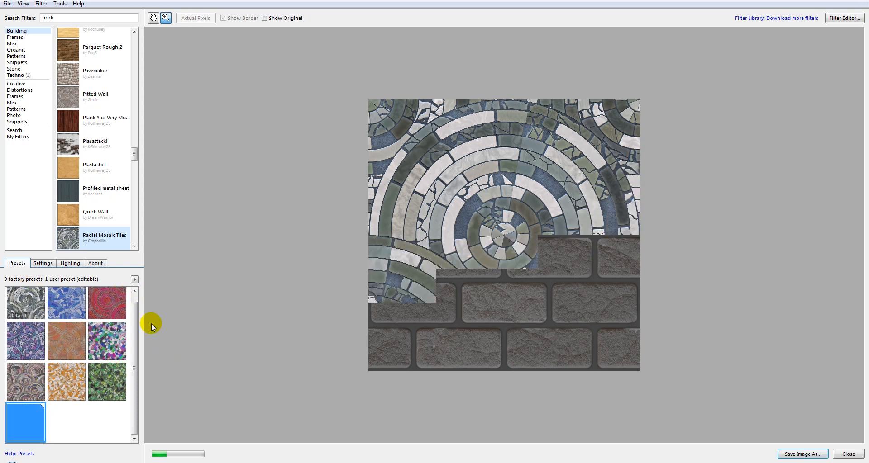
Change the filter's Tile Color to a muted blue, about R 96, G 113, B 141
click(41, 262)
drag(135, 301, 143, 273)
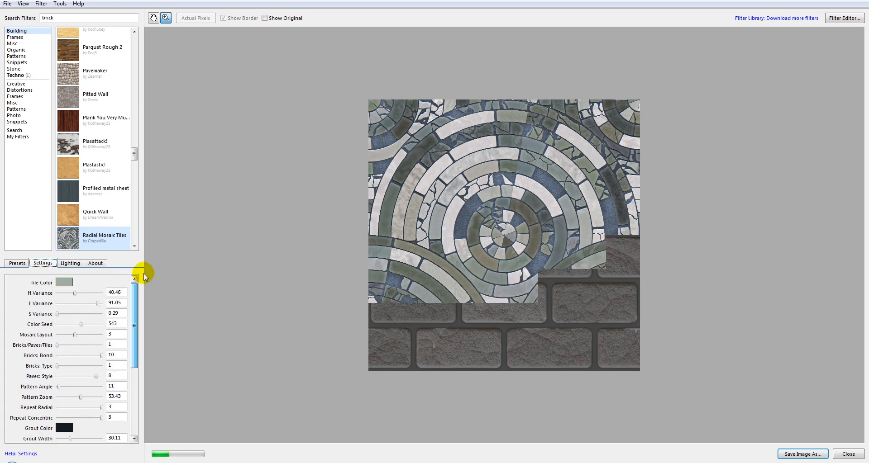
click(62, 282)
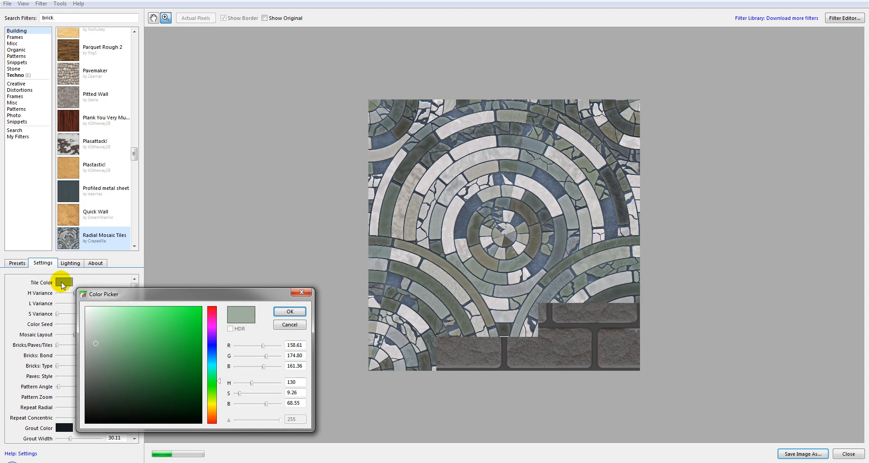
drag(174, 297, 243, 249)
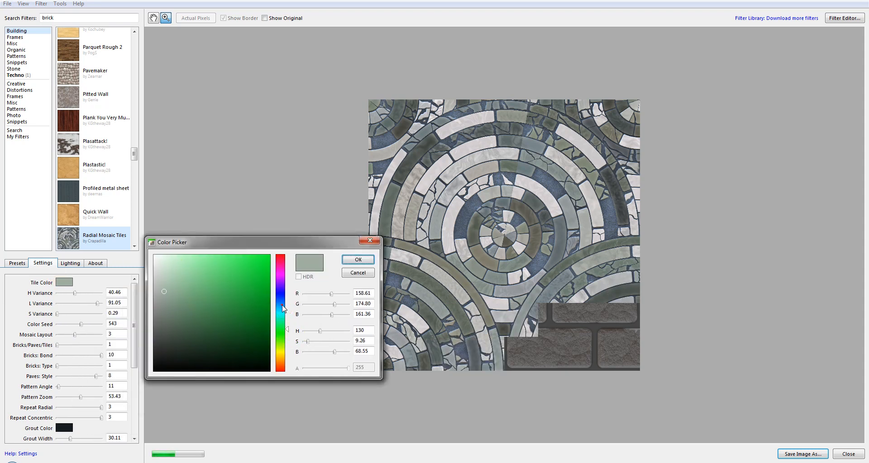
drag(282, 308, 280, 300)
click(182, 303)
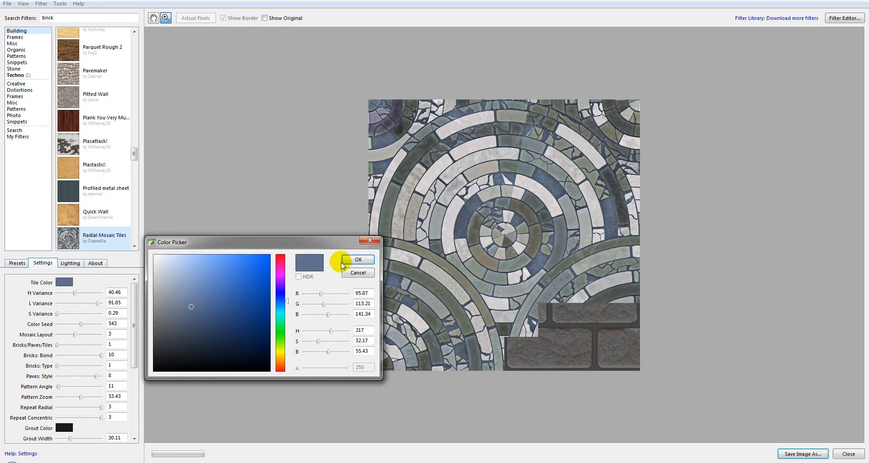
click(357, 260)
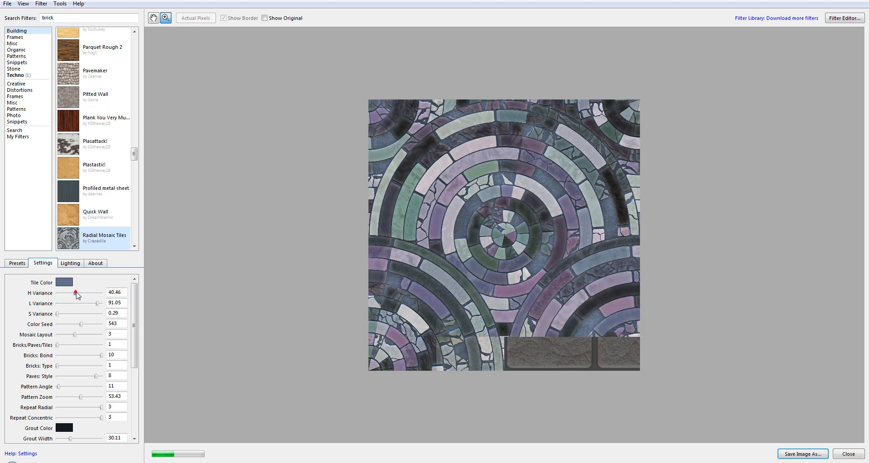
Set the tiles' H Variance to 62 and L Variance to 77, and pick a different Color Seed
drag(75, 293, 86, 293)
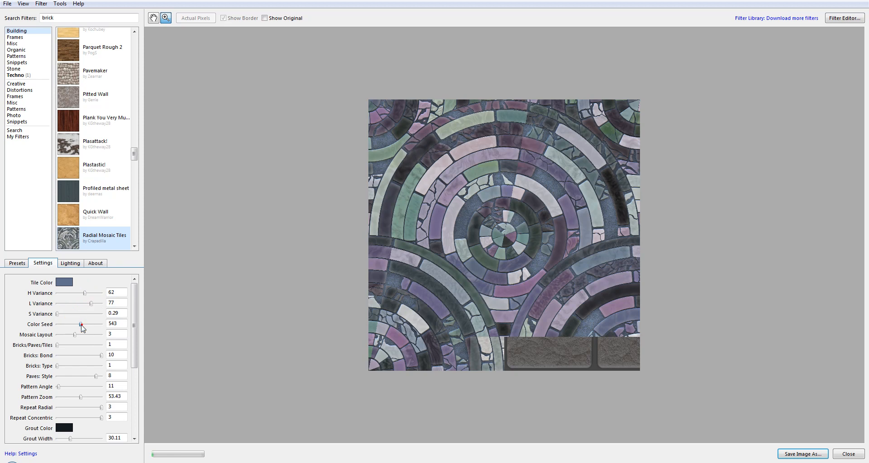
mouse_move(134, 324)
mouse_down()
mouse_move(136, 377)
mouse_move(137, 302)
mouse_move(134, 336)
mouse_up()
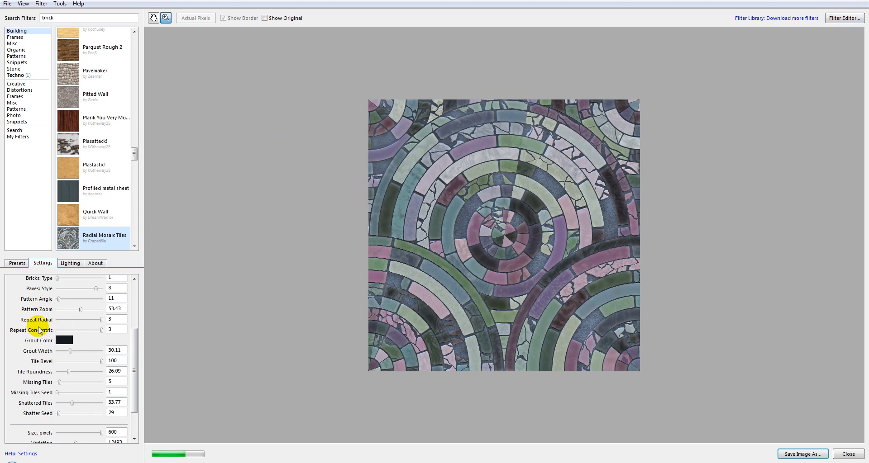
mouse_move(134, 336)
mouse_down()
mouse_move(136, 353)
mouse_move(144, 329)
mouse_up()
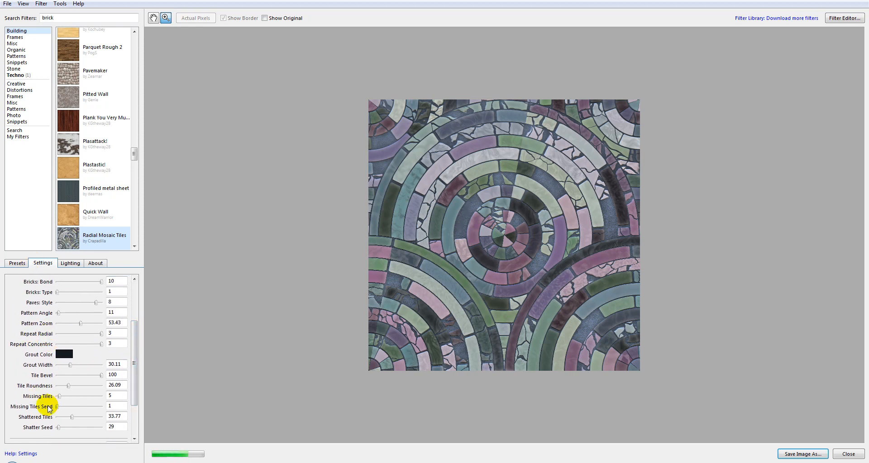
Set Shattered Tiles to 62, Tile Roundness to 43 and Tile Bevel to 59
drag(138, 339, 135, 357)
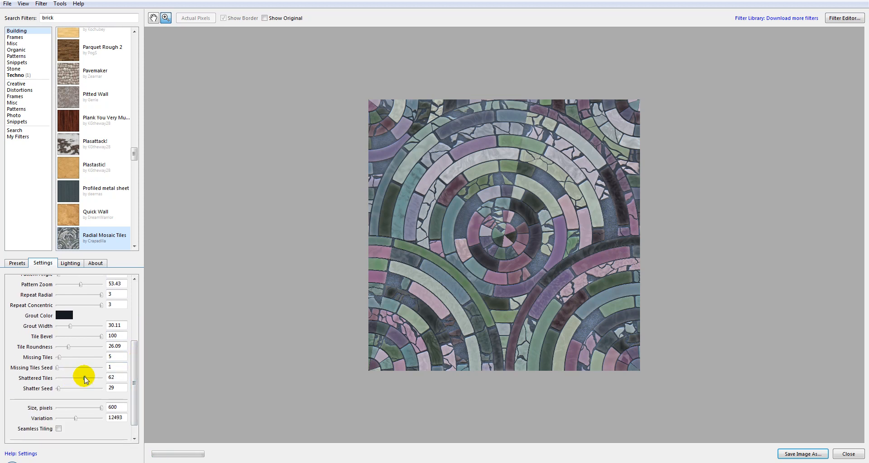
click(84, 377)
click(76, 346)
Turn on seamless tiling and set the texture size to 300 pixels
drag(136, 384, 135, 403)
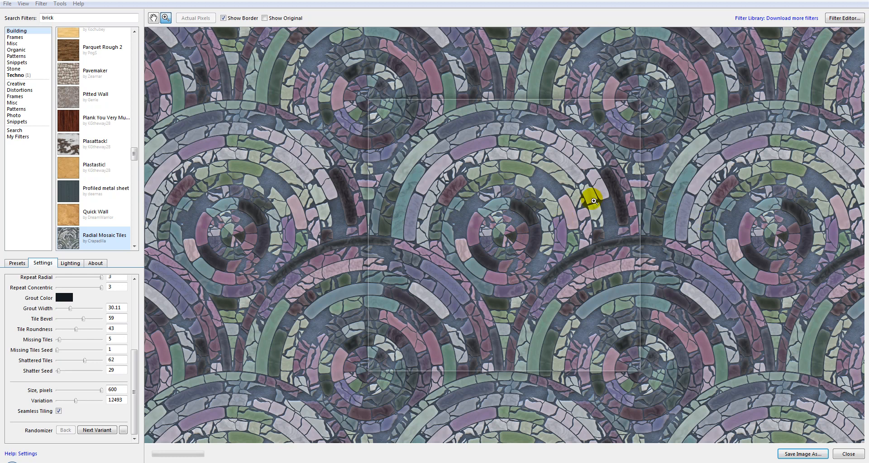
double_click(116, 389)
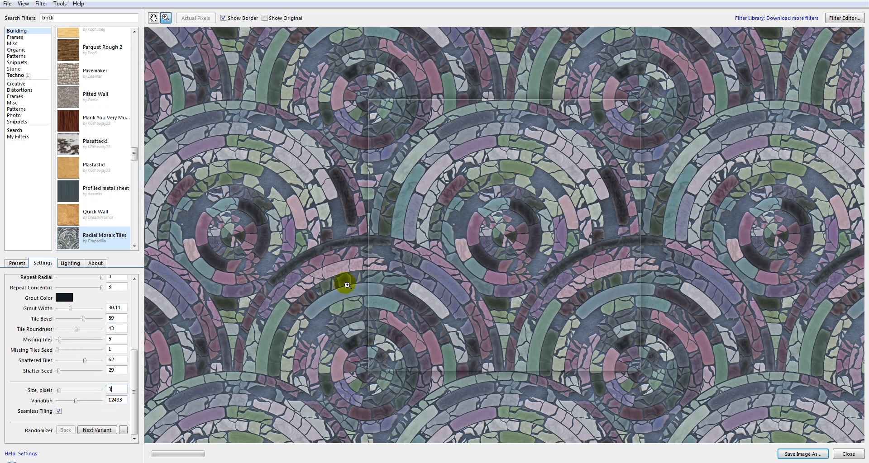
text(300)
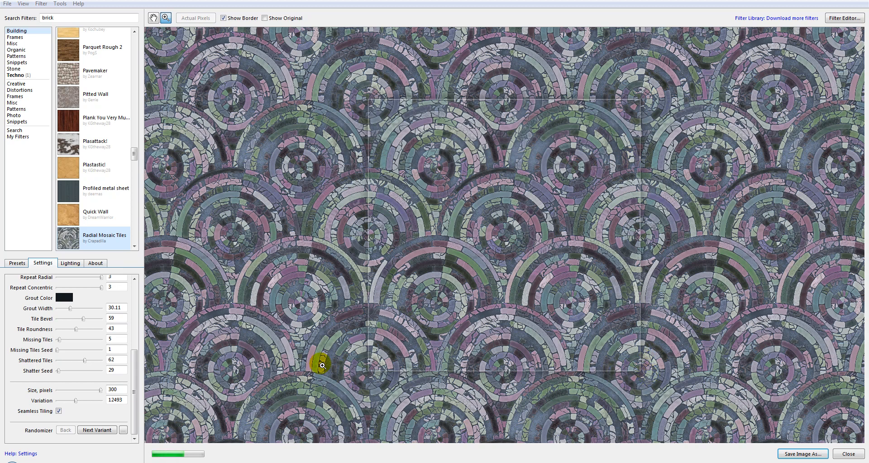
Create a new image 1024 pixels wide and 600 pixels high
click(8, 4)
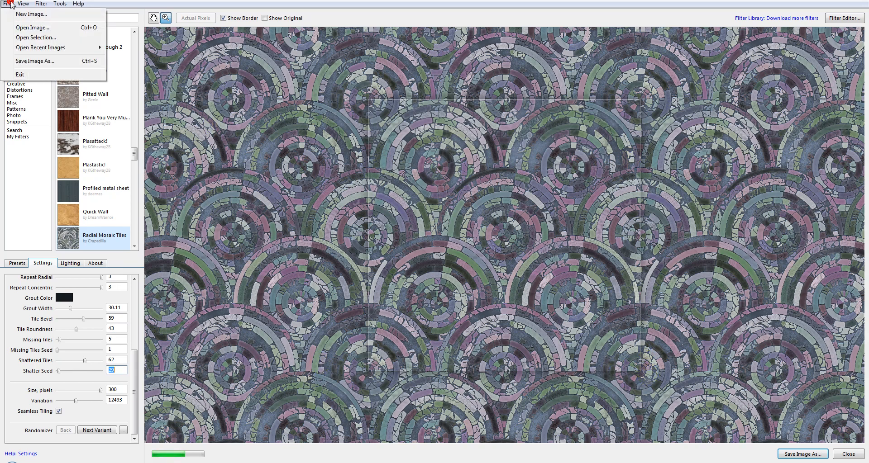
click(45, 17)
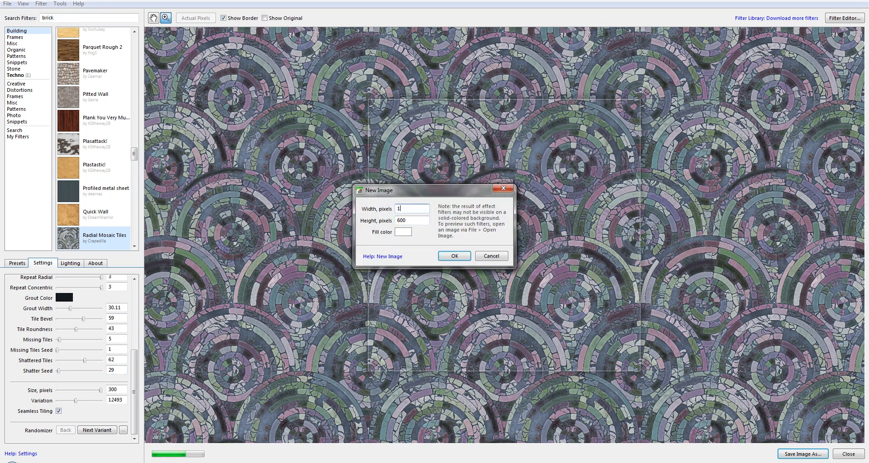
text(1024)
click(452, 256)
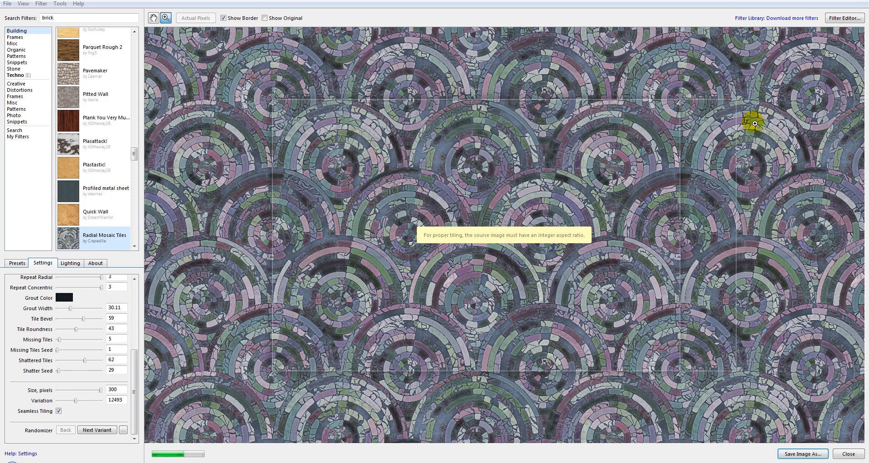
Create a new image 1200 pixels wide and 600 pixels high
click(7, 4)
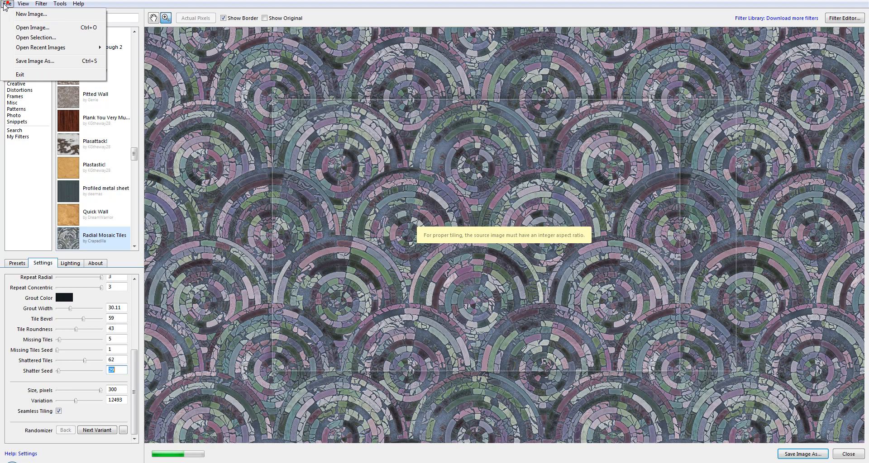
click(27, 15)
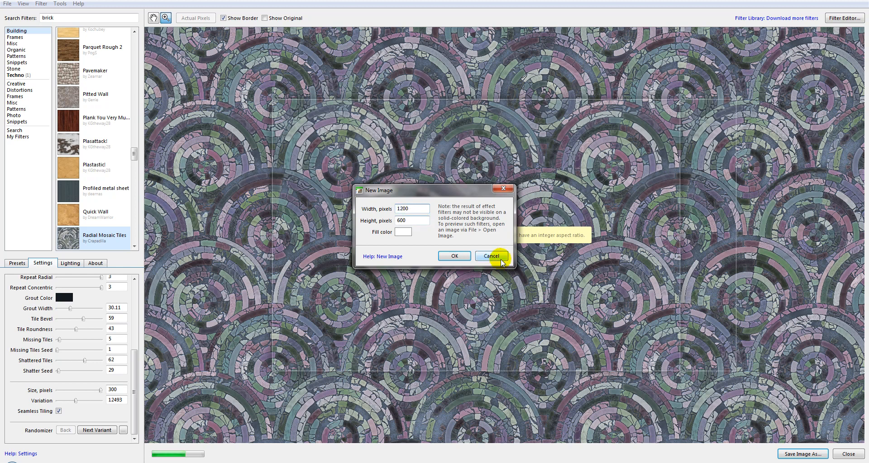
click(448, 255)
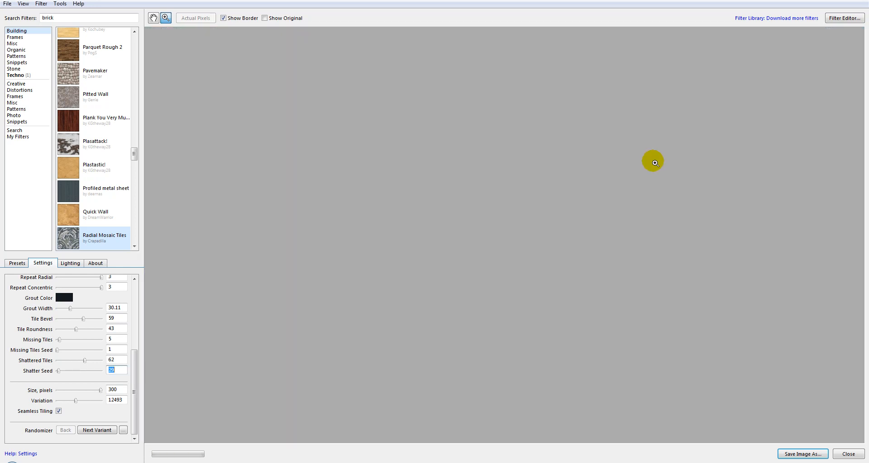